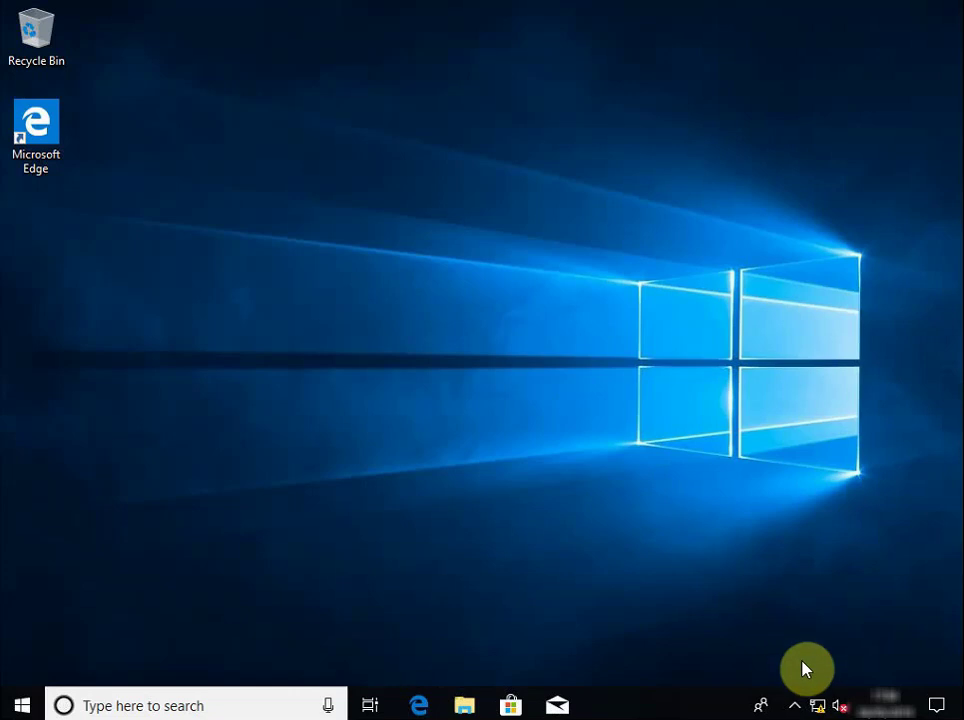
Step: Show the Ethernet page of Network & Internet settings from the tray network icon
right_click(822, 709)
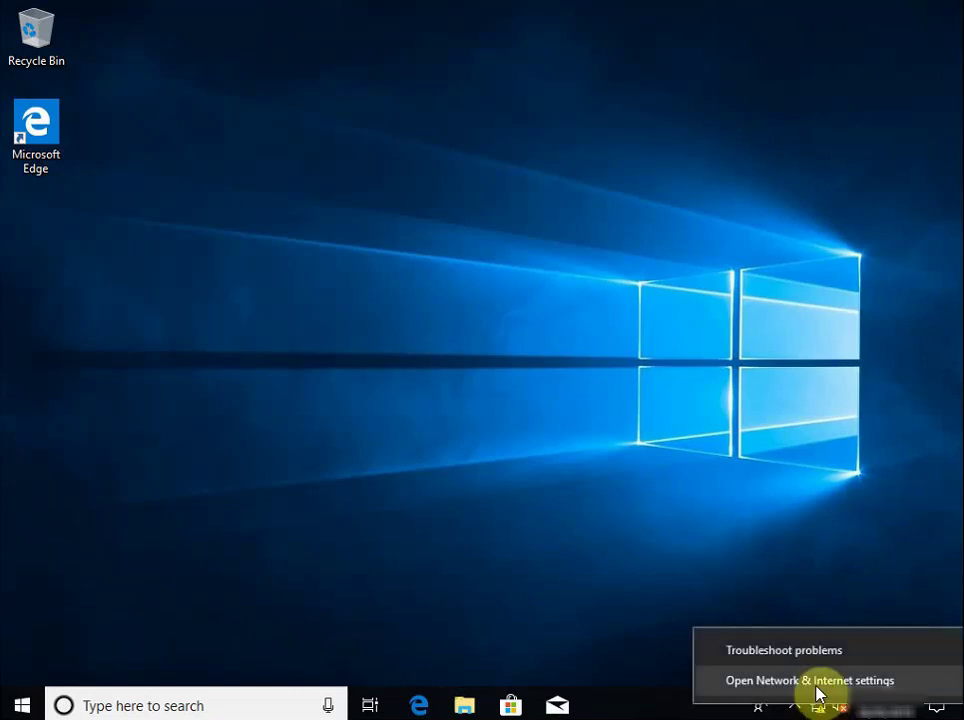
click(818, 682)
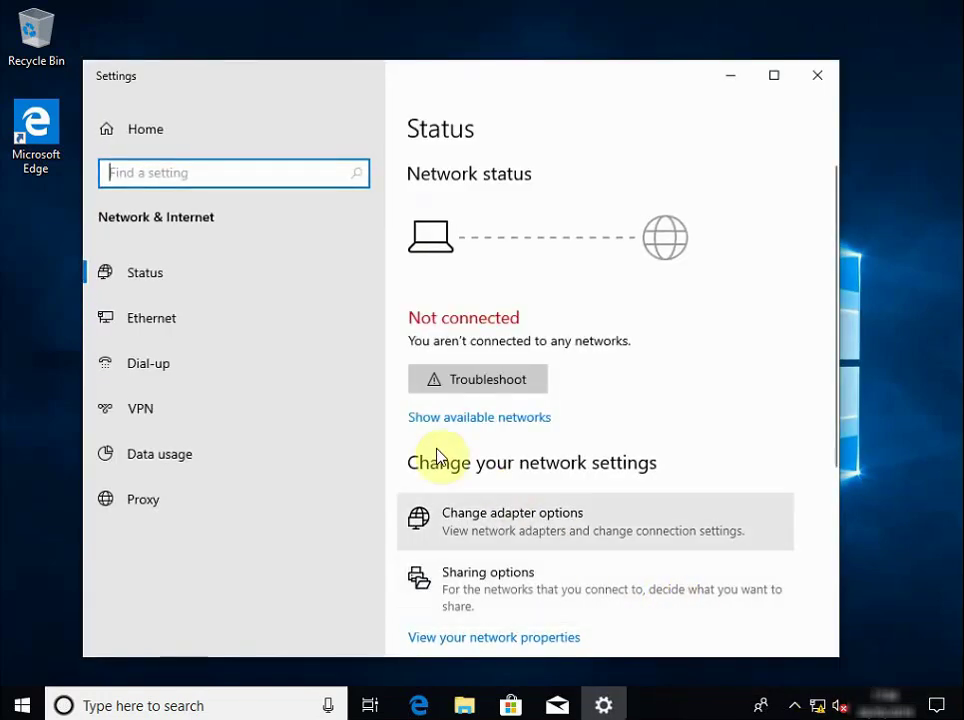
click(151, 333)
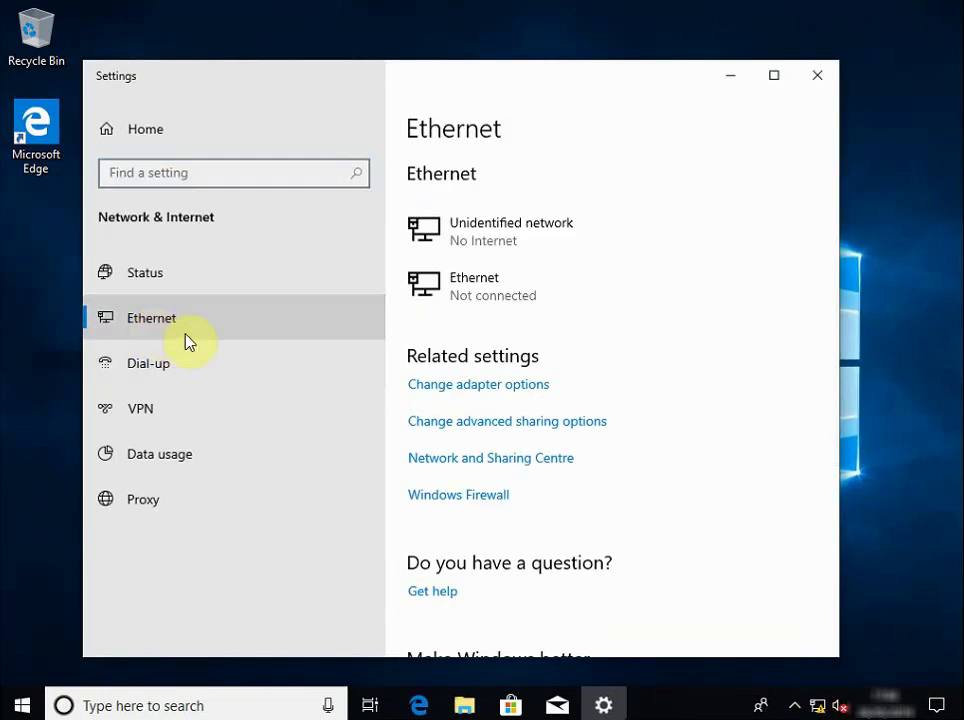
Step: In the adapter list, rename the Ethernet 2 adapter to 'Paxton Lan'
click(516, 392)
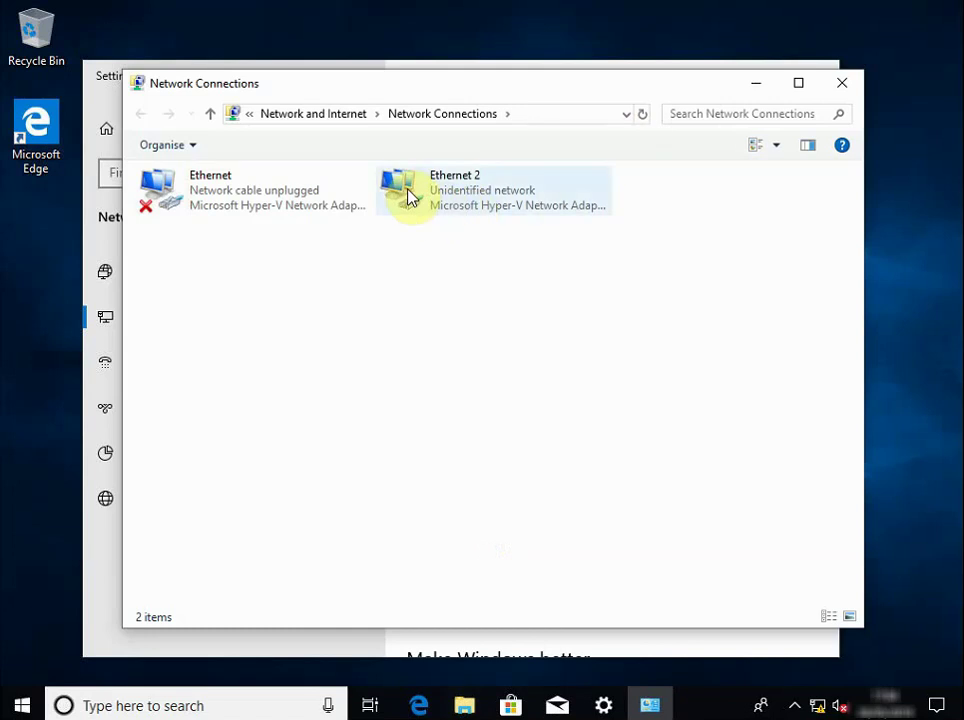
click(409, 197)
right_click(409, 197)
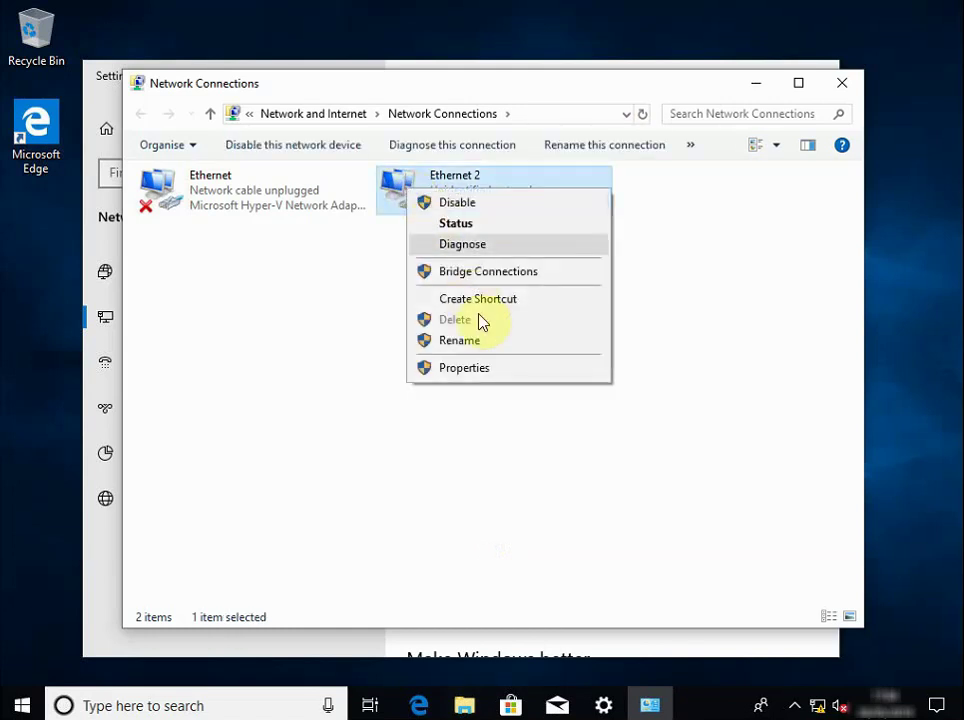
click(459, 341)
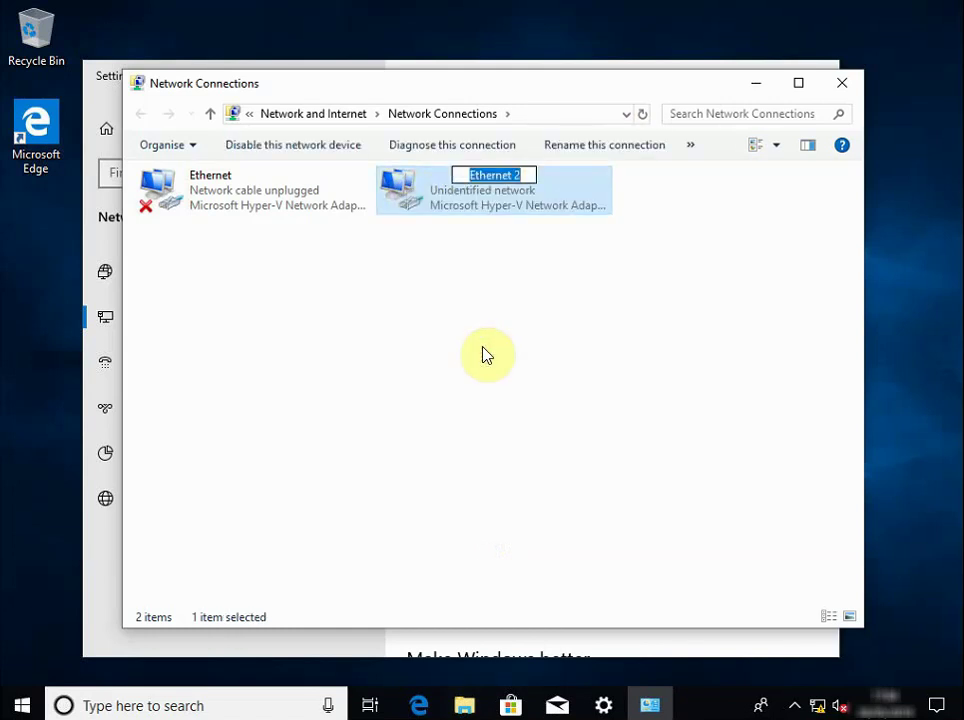
text(Pa)
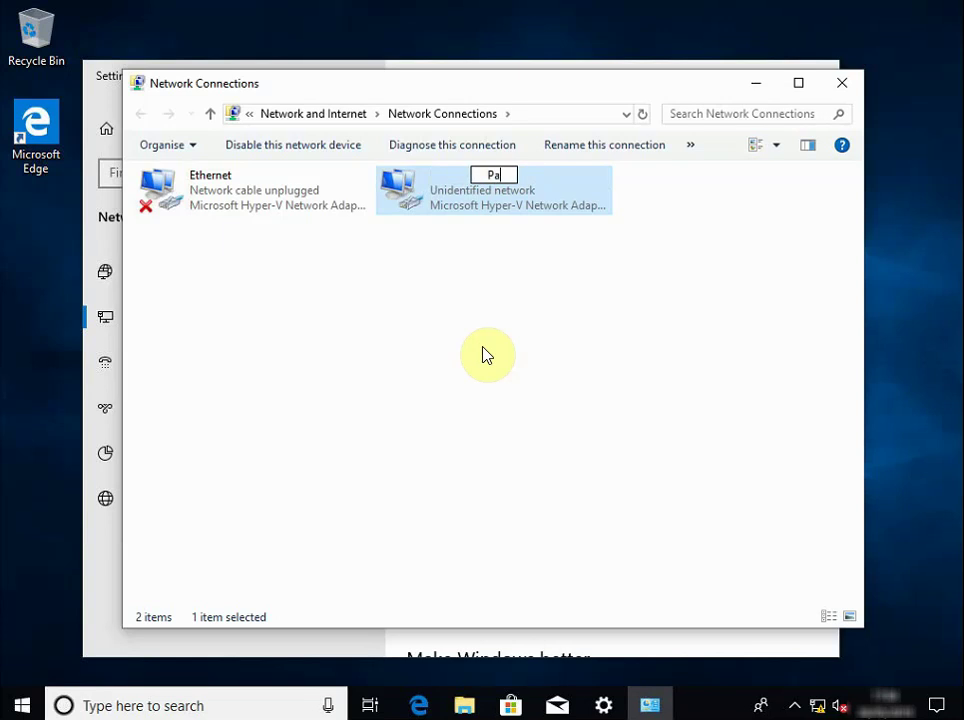
text(xton )
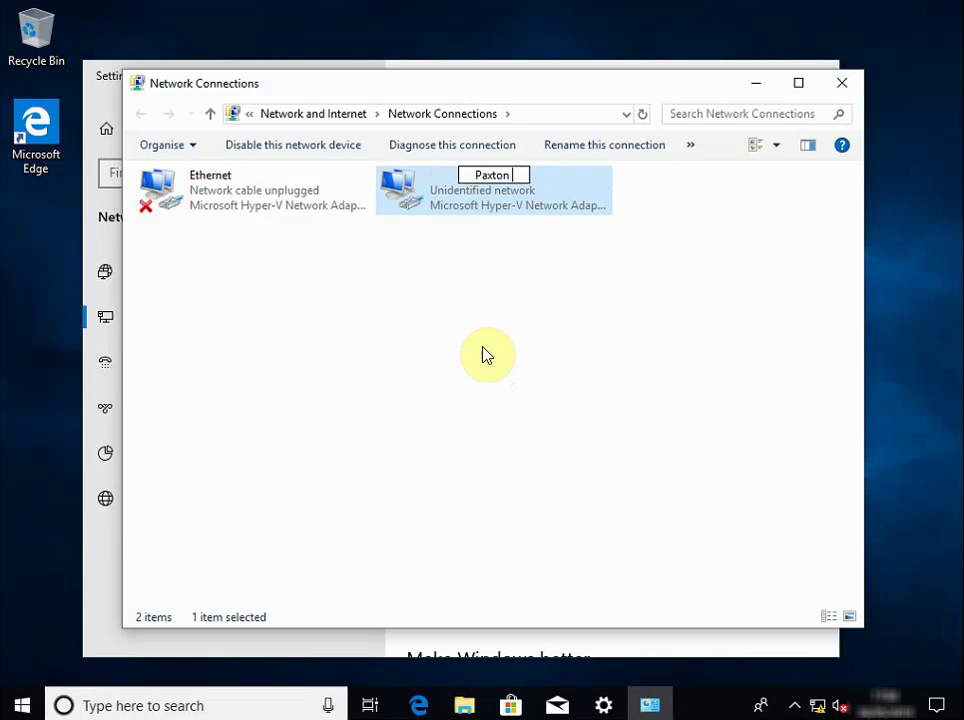
text(Lan)
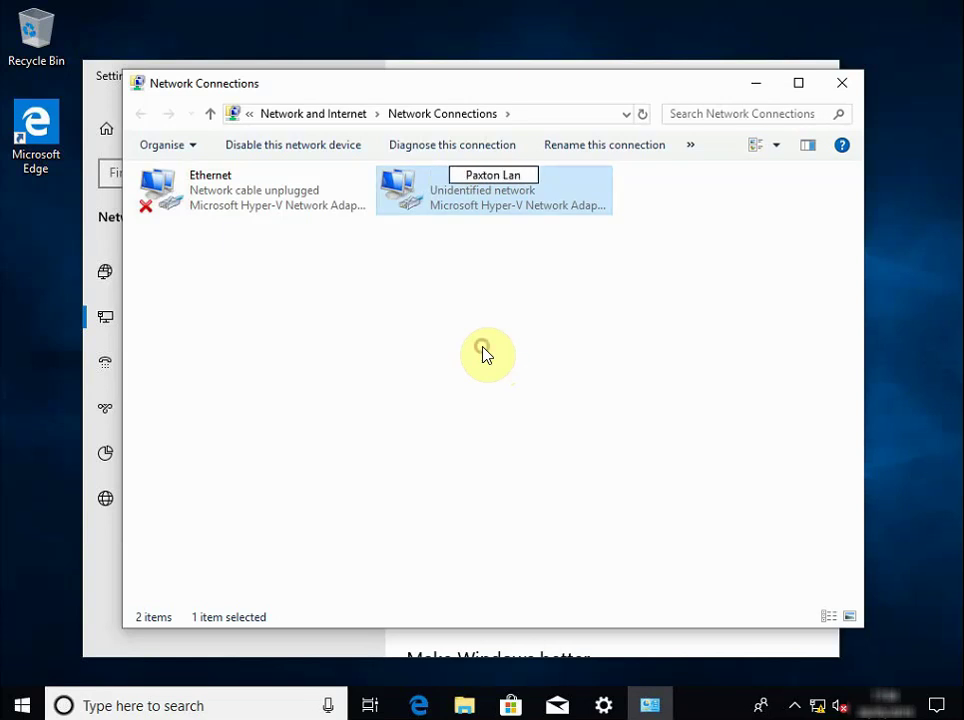
click(482, 350)
Step: Uncheck Internet Protocol Version 6 (TCP/IPv6) in Paxton Lan's properties and confirm with OK
right_click(403, 204)
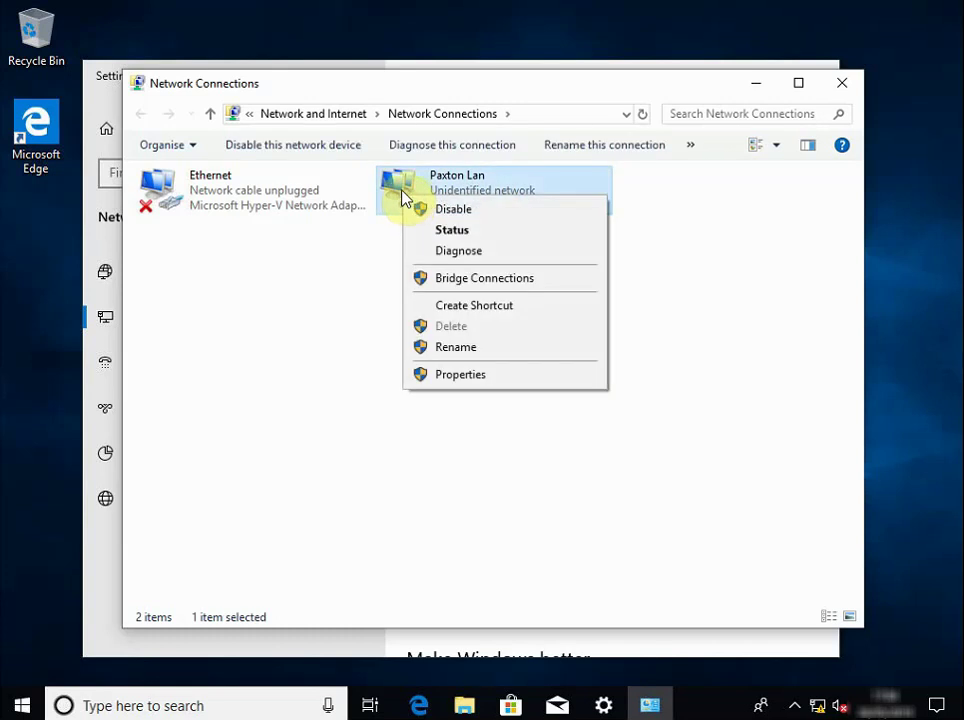
right_click(401, 198)
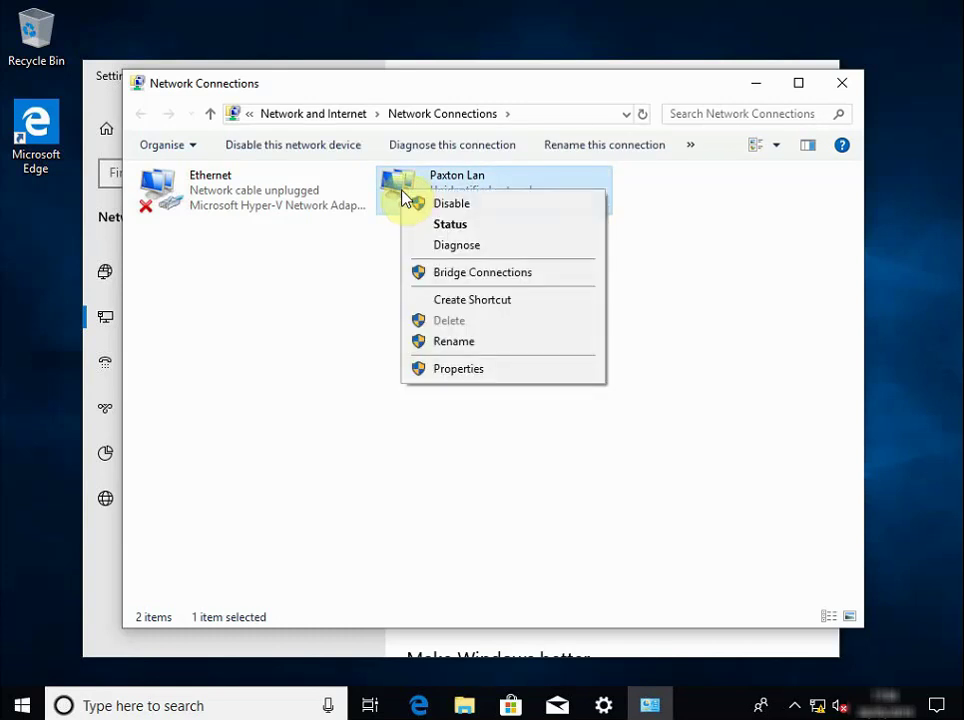
click(456, 370)
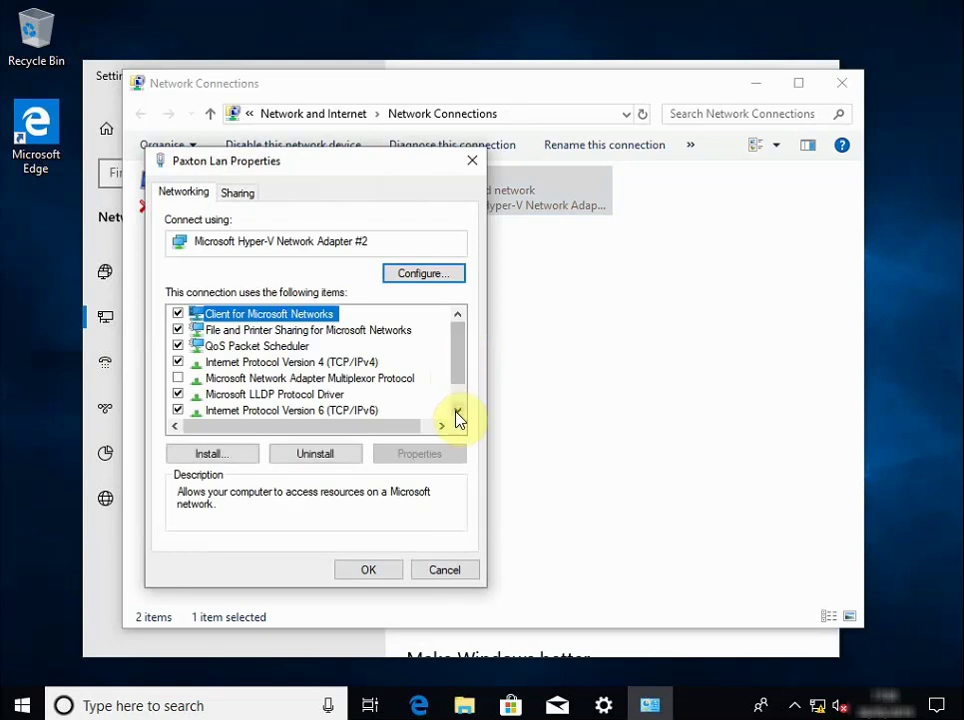
click(457, 410)
click(178, 394)
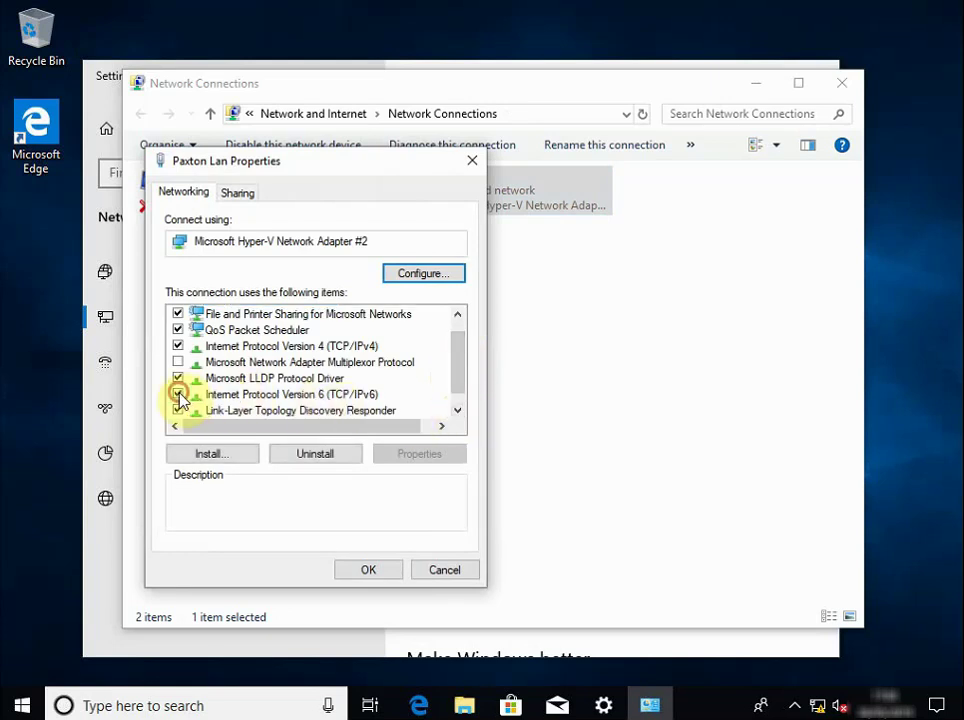
click(368, 570)
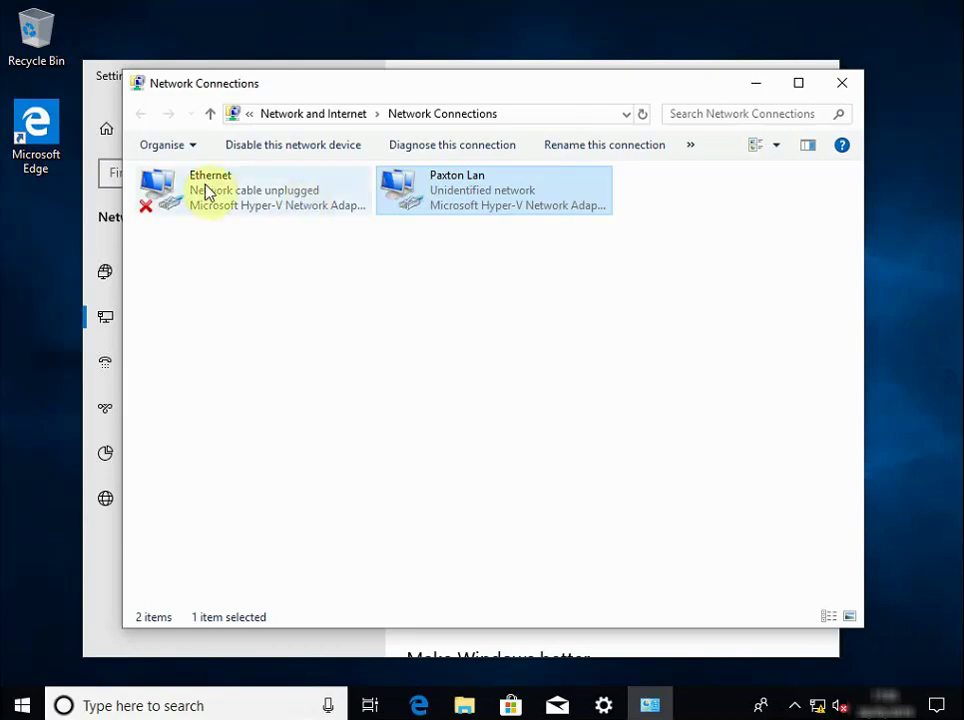
Step: Rename the Ethernet adapter to 'On-Board-LAN'
click(186, 190)
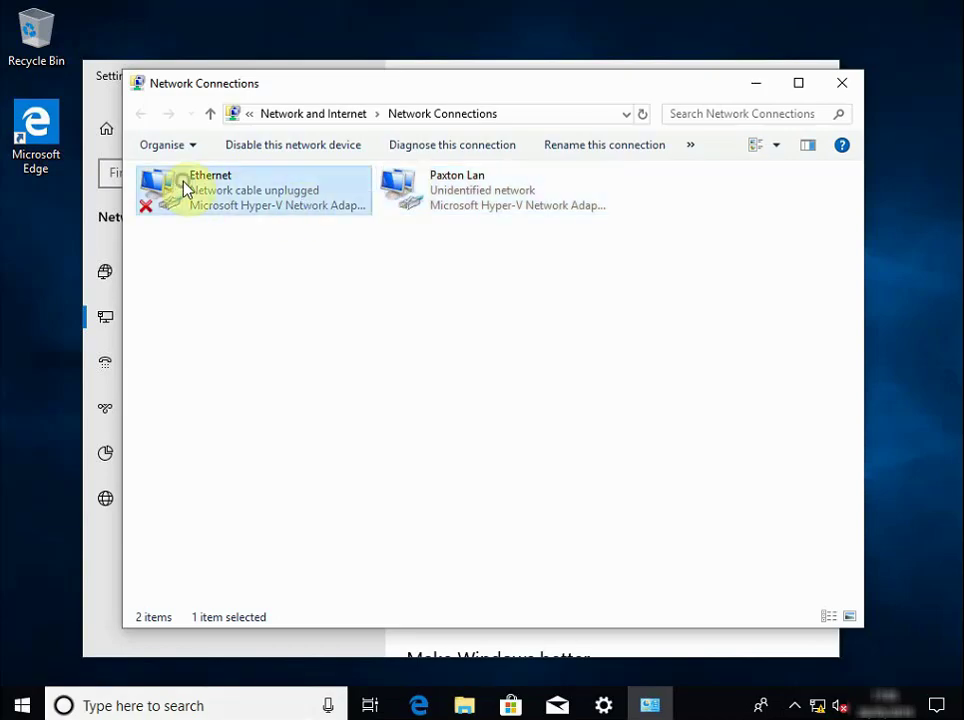
right_click(186, 190)
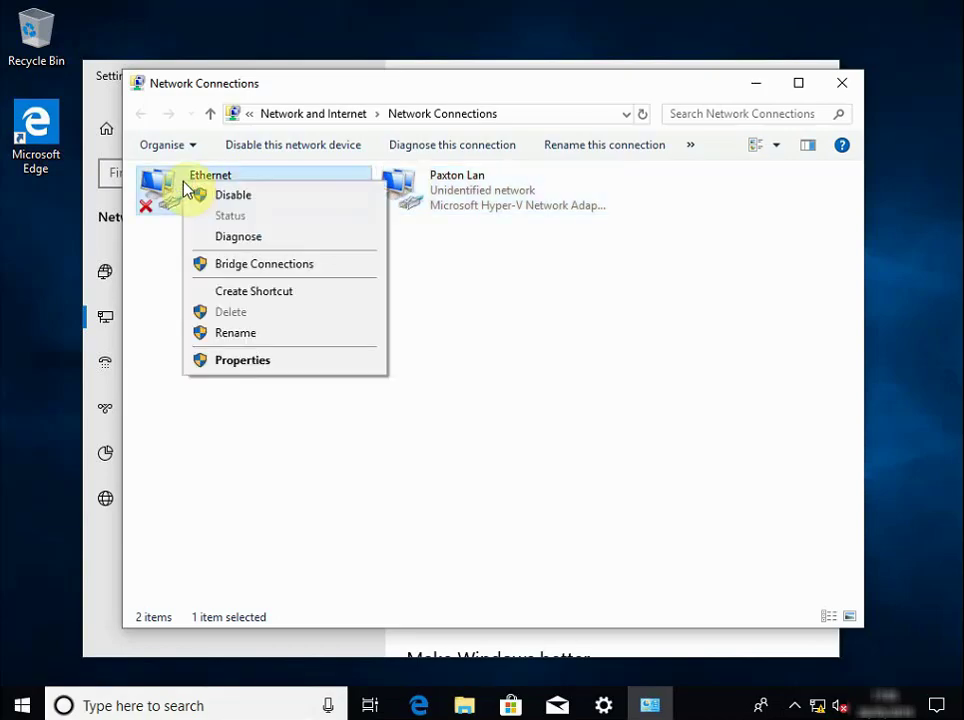
click(251, 342)
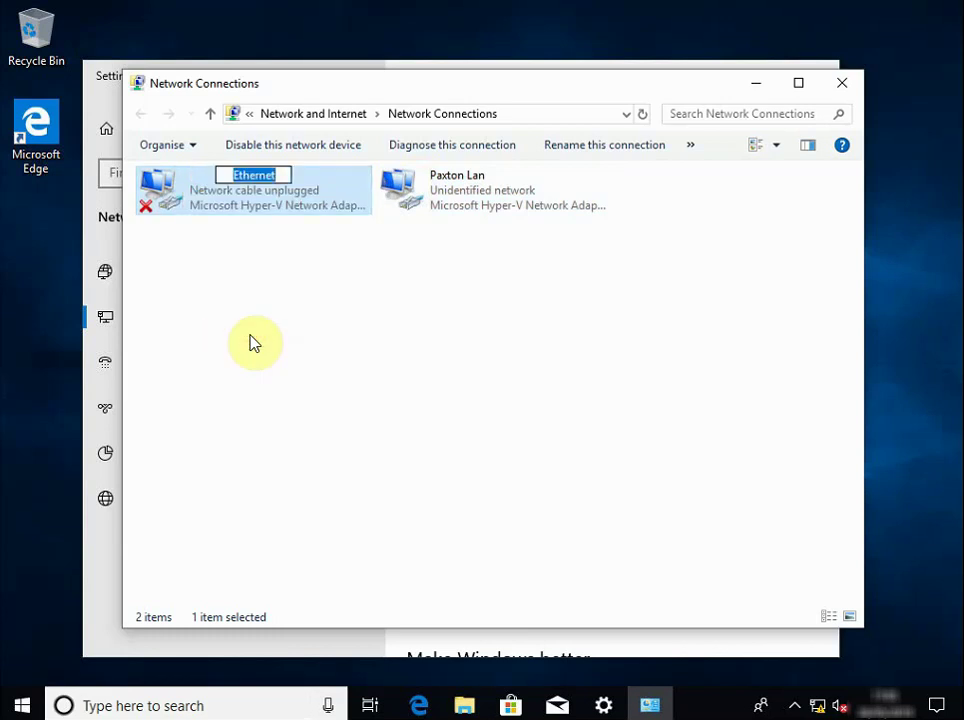
text(On-)
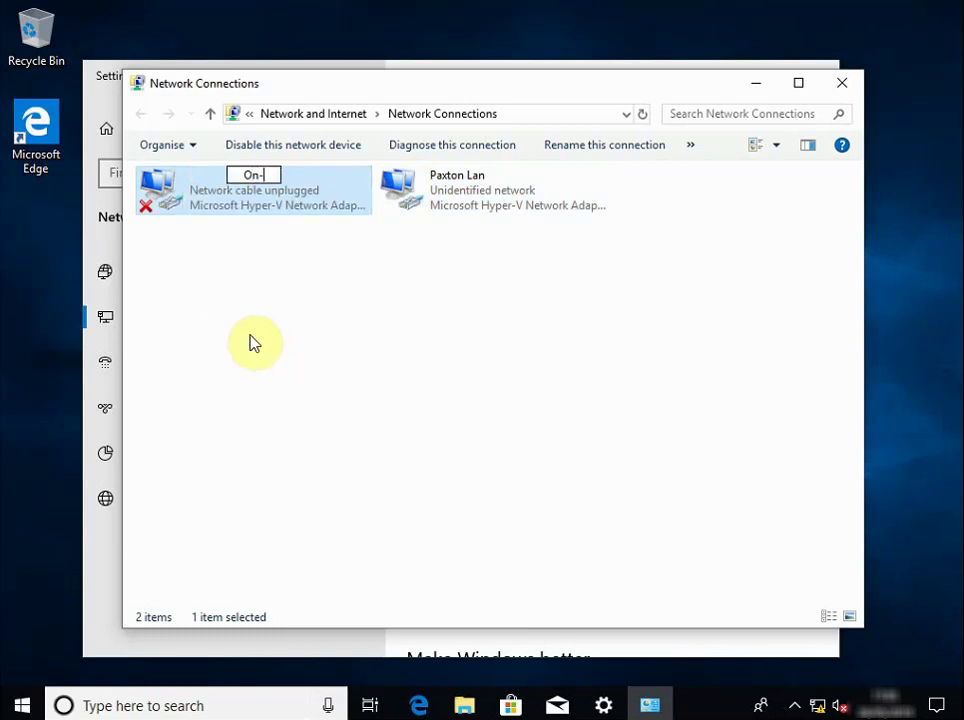
text(Board-LAN)
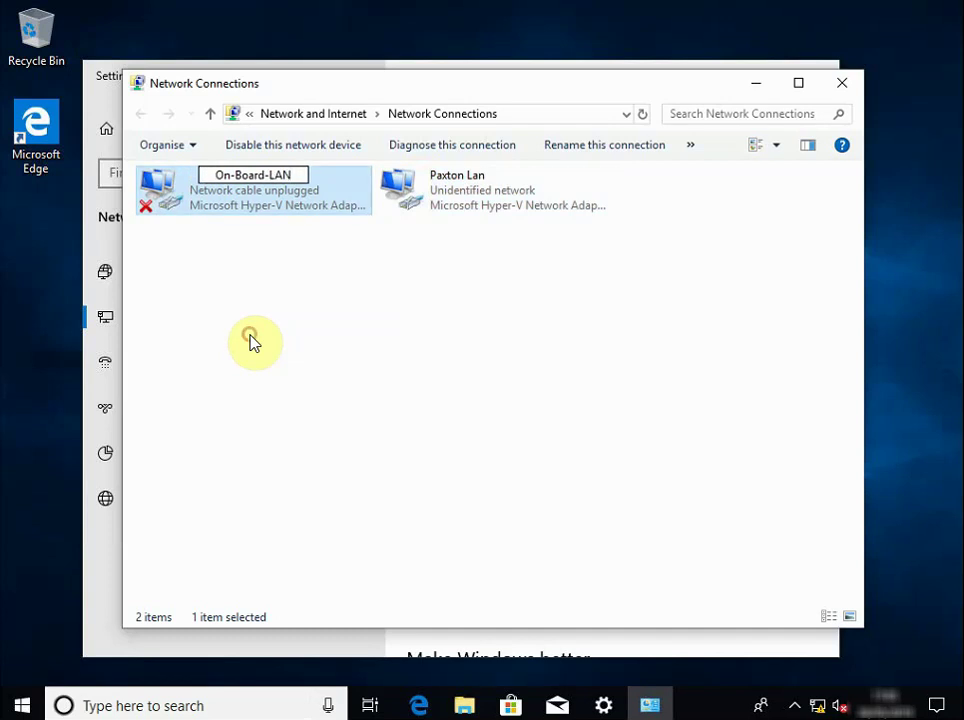
key(Return)
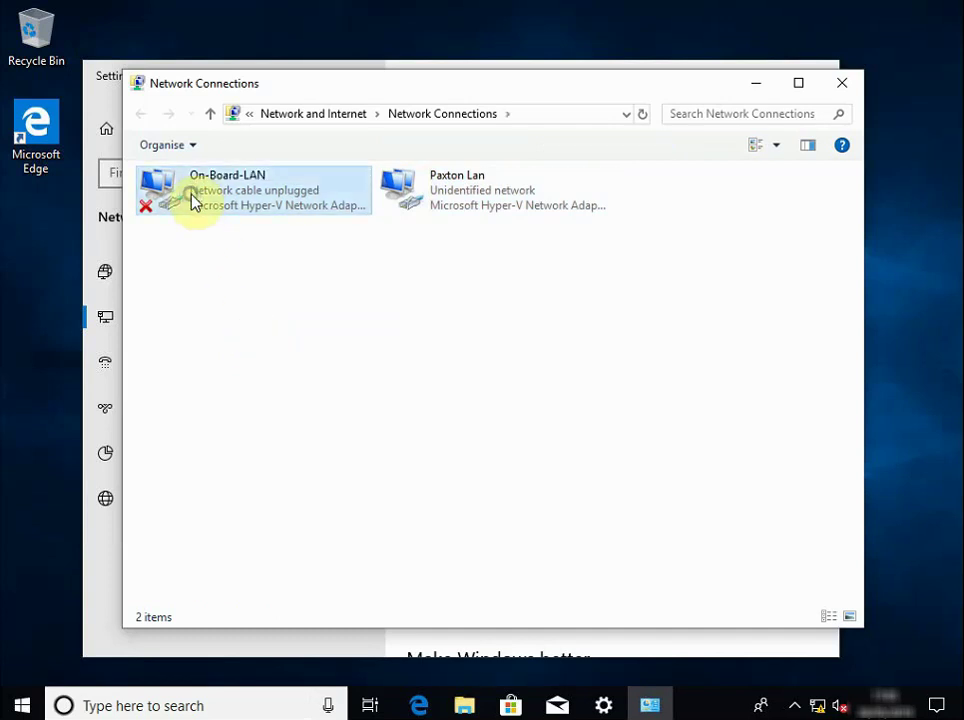
Step: Uncheck TCP/IPv6 in On-Board-LAN's properties, confirm, and minimize Network Connections
right_click(191, 198)
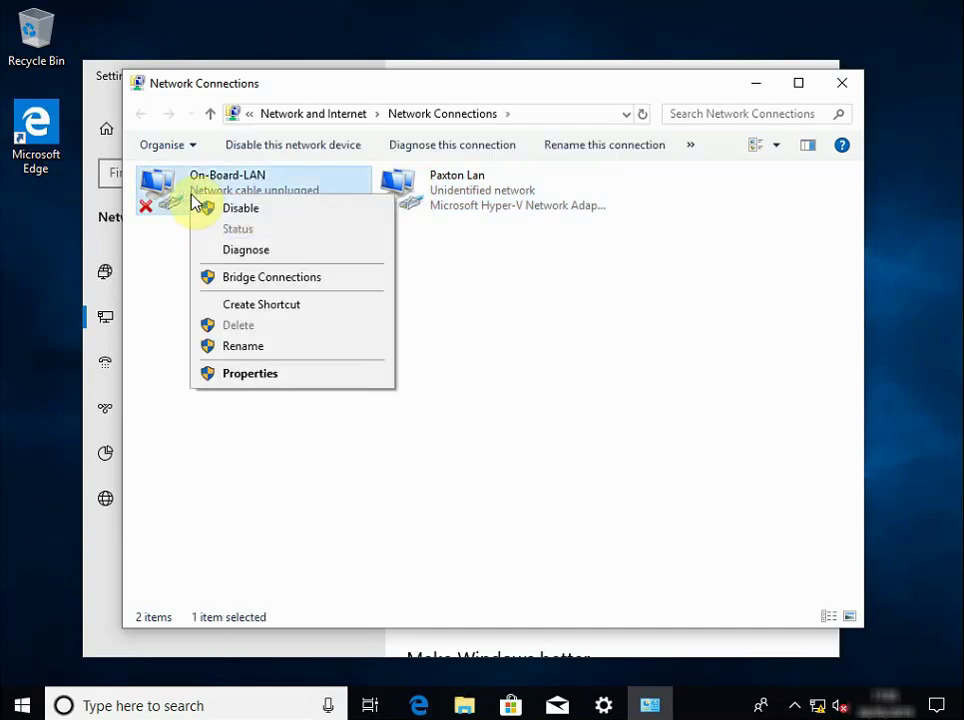
click(286, 389)
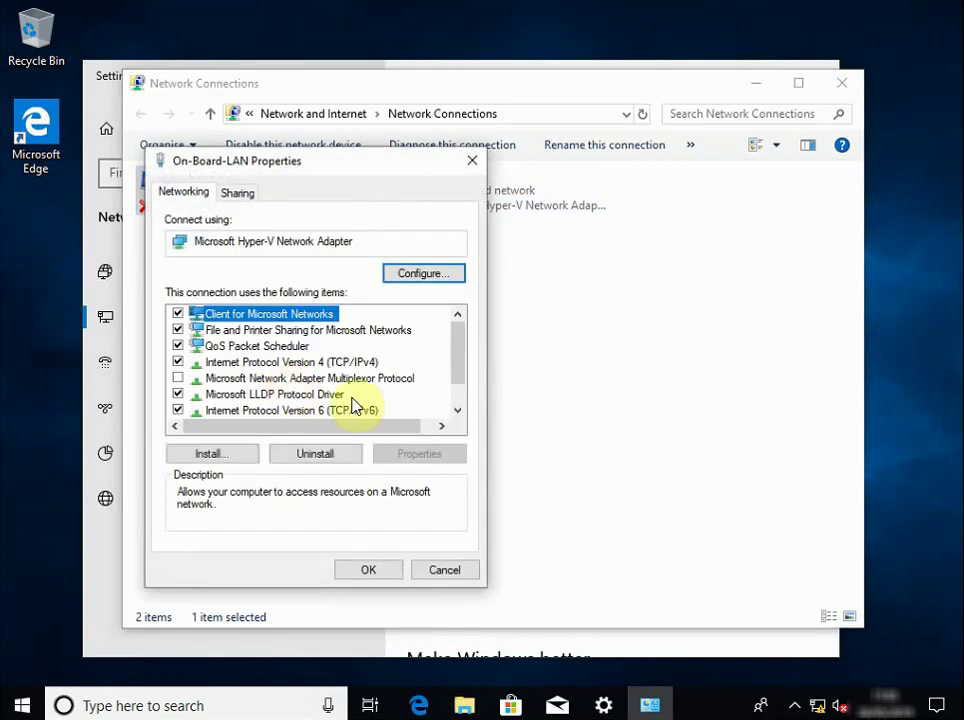
click(456, 410)
click(456, 410)
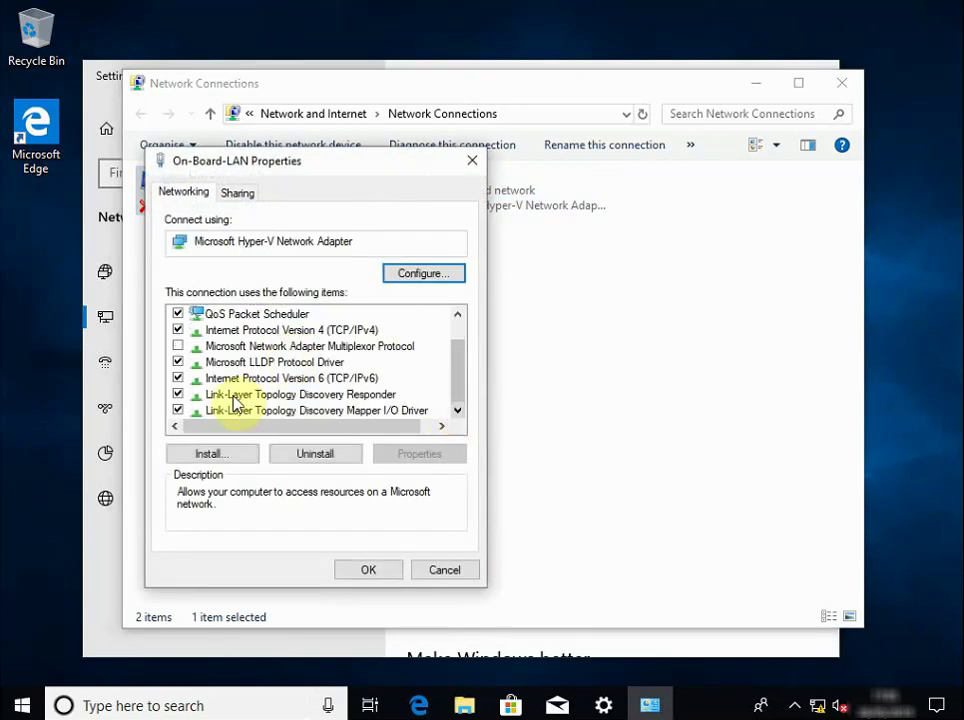
click(178, 379)
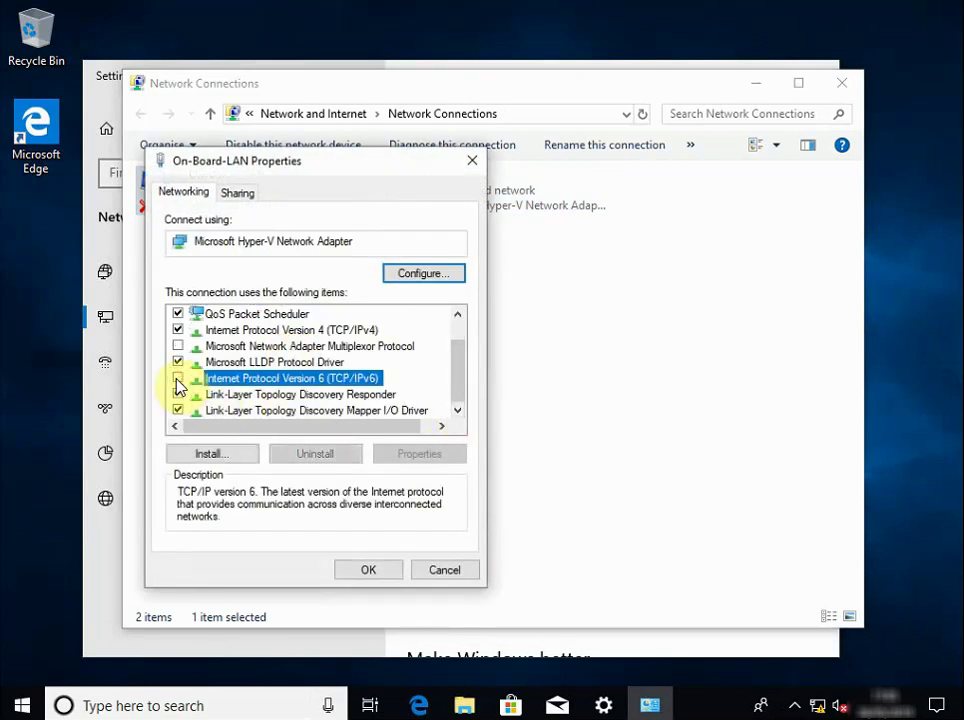
click(365, 570)
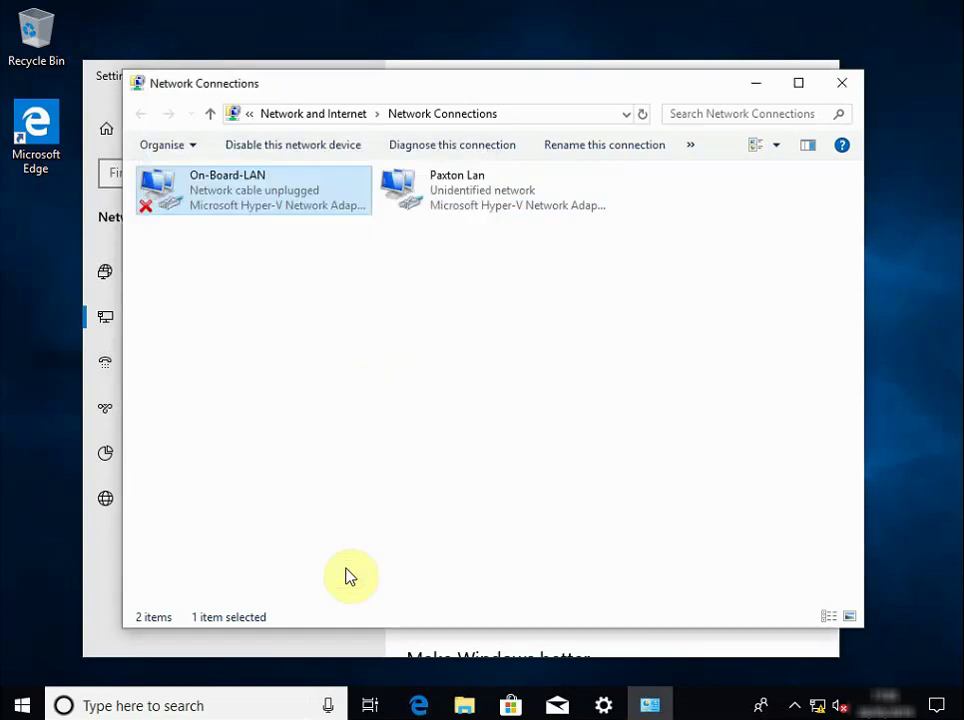
click(300, 350)
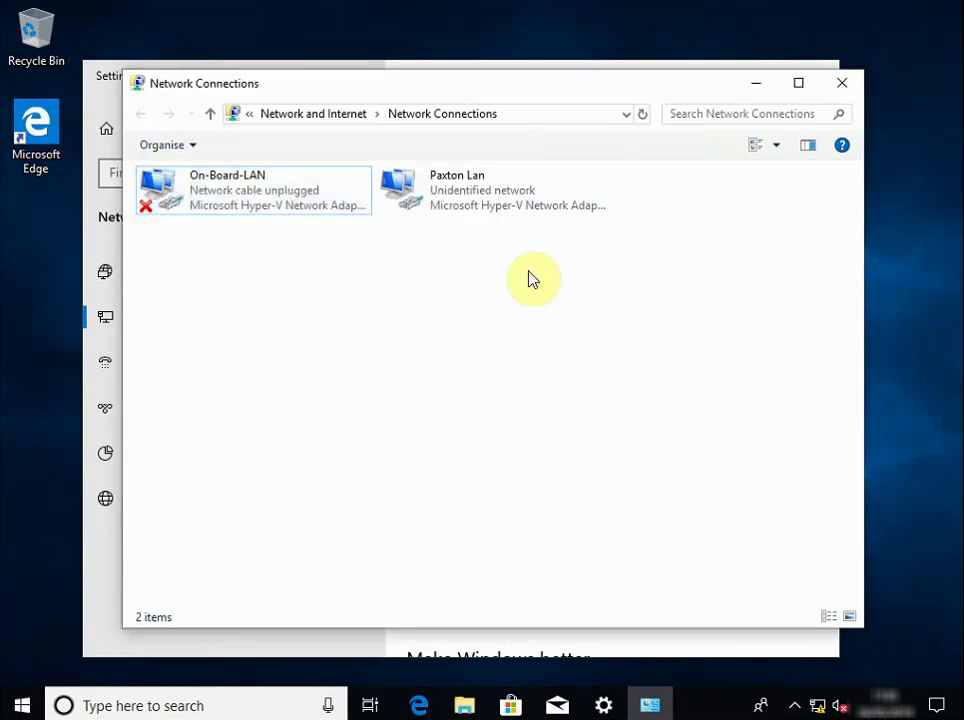
click(758, 92)
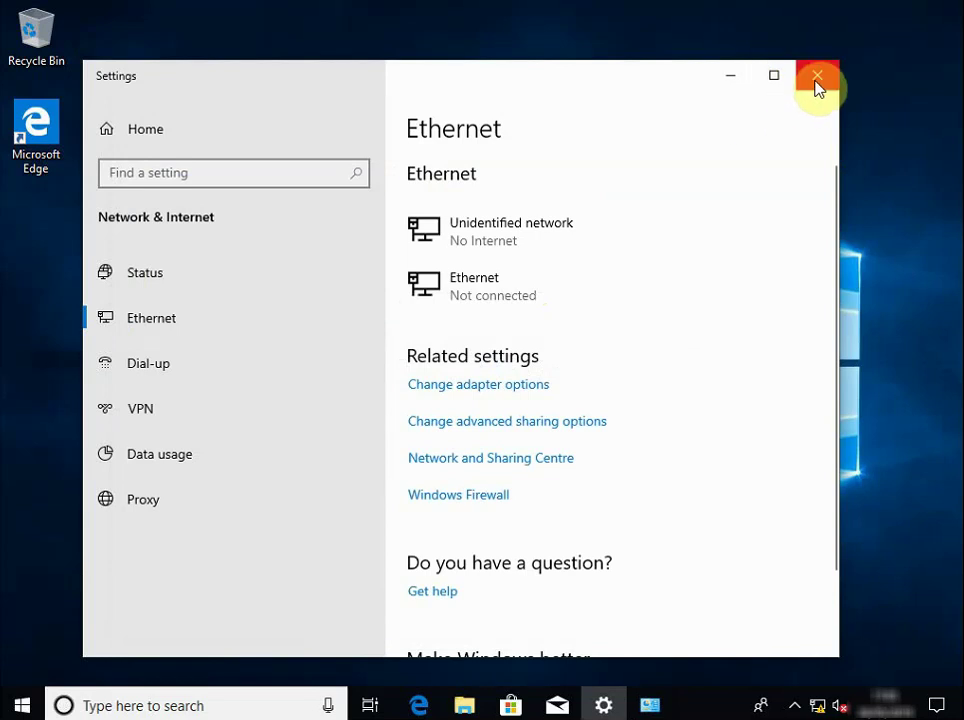
Step: Close Settings and reopen the adapter list via the tray icon's Ethernet settings
click(812, 88)
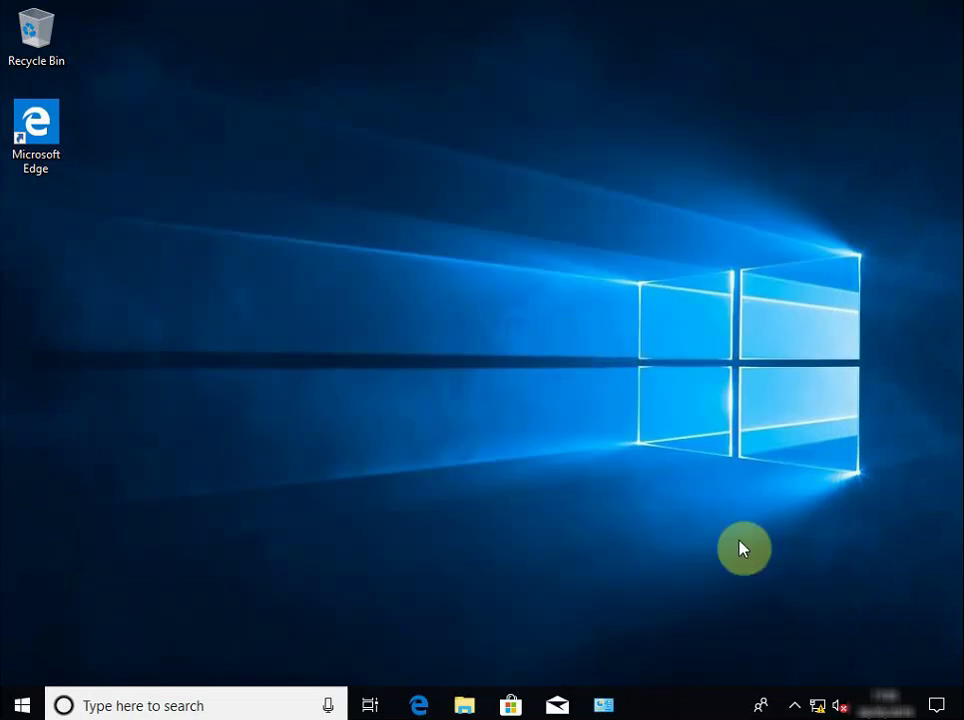
right_click(818, 706)
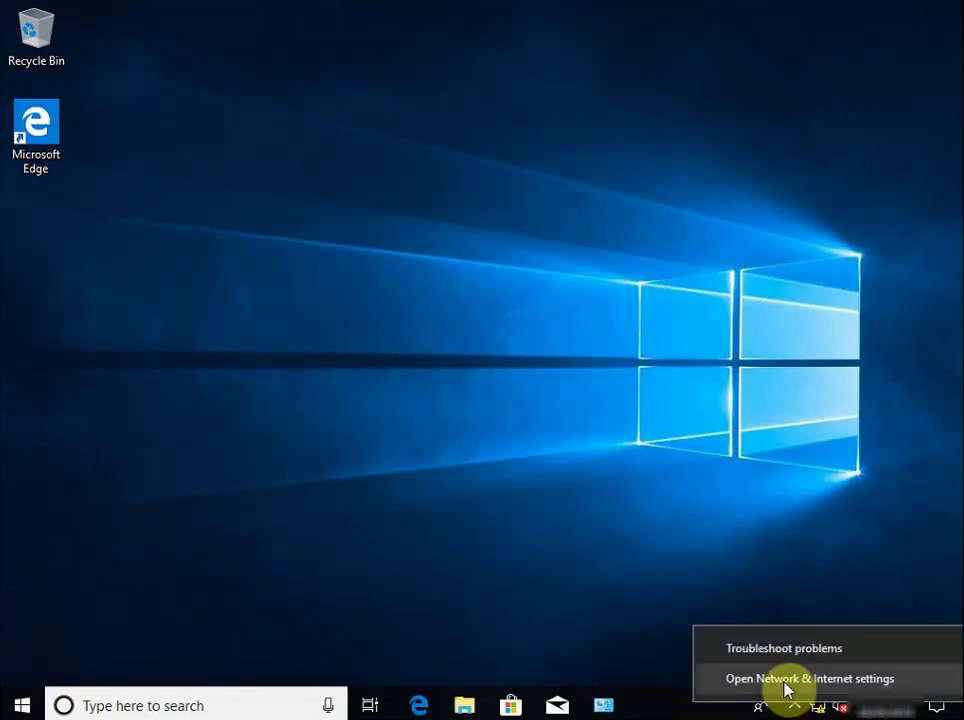
click(785, 680)
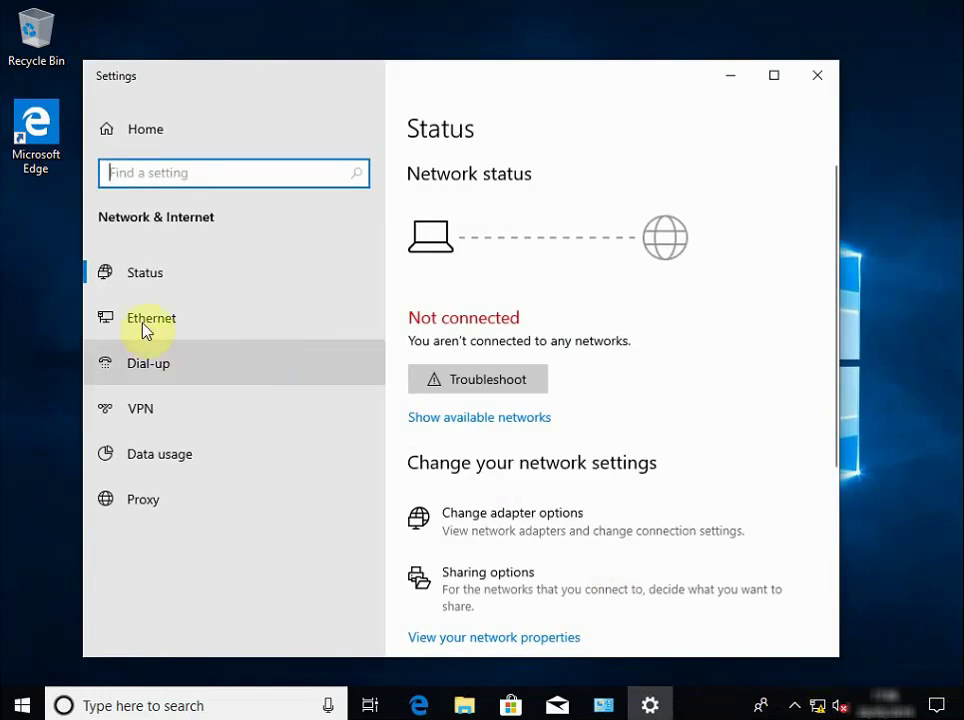
click(140, 325)
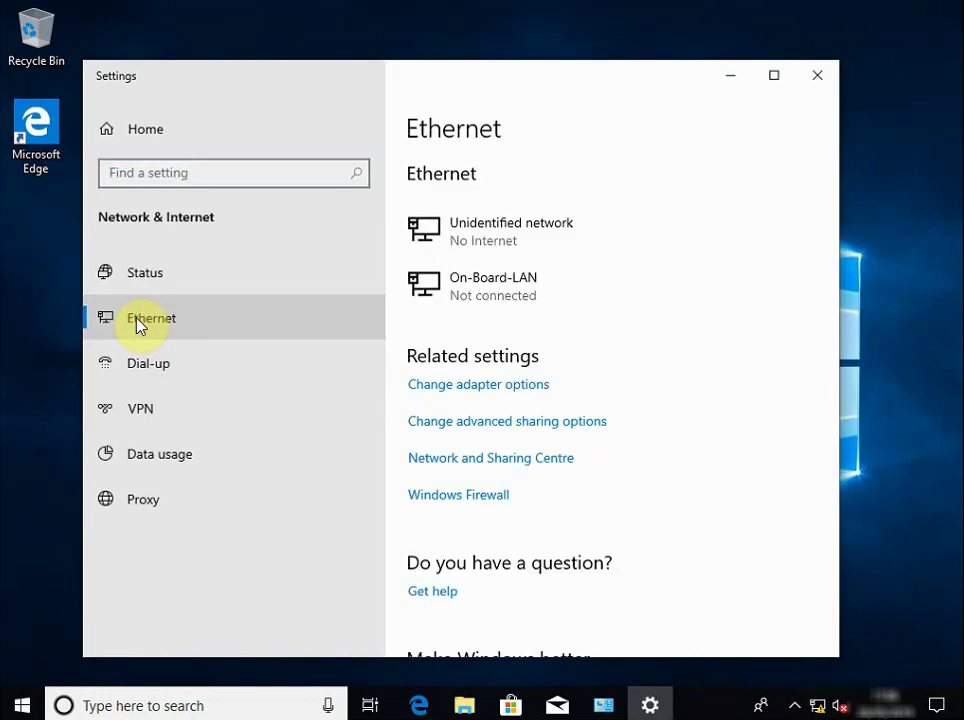
click(486, 386)
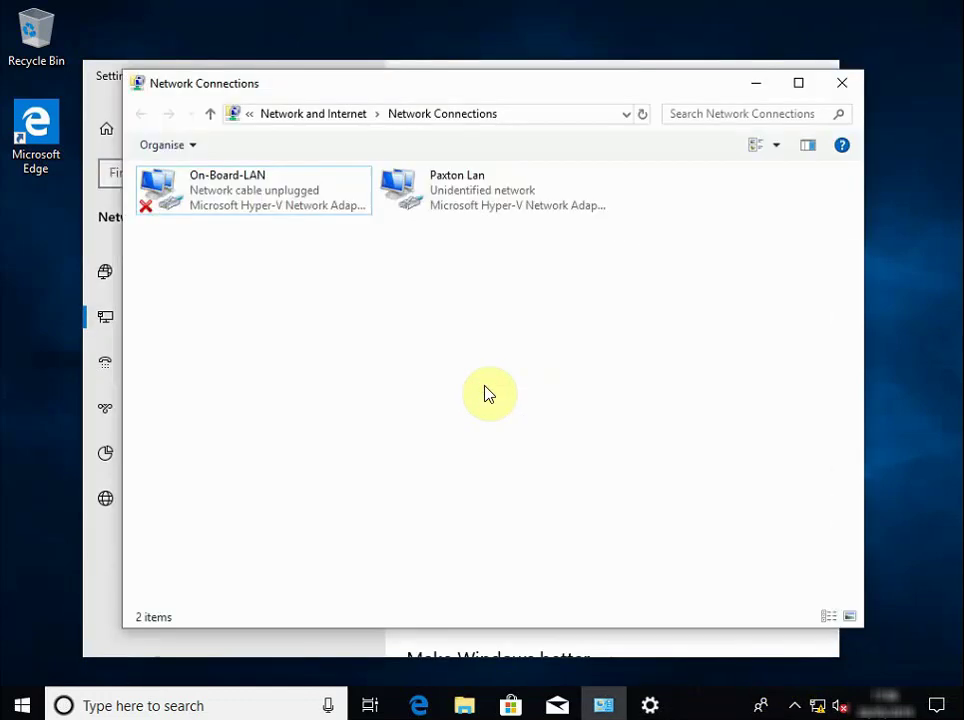
Step: Open the Internet Protocol Version 4 (TCP/IPv4) settings for Paxton Lan
click(401, 199)
right_click(401, 199)
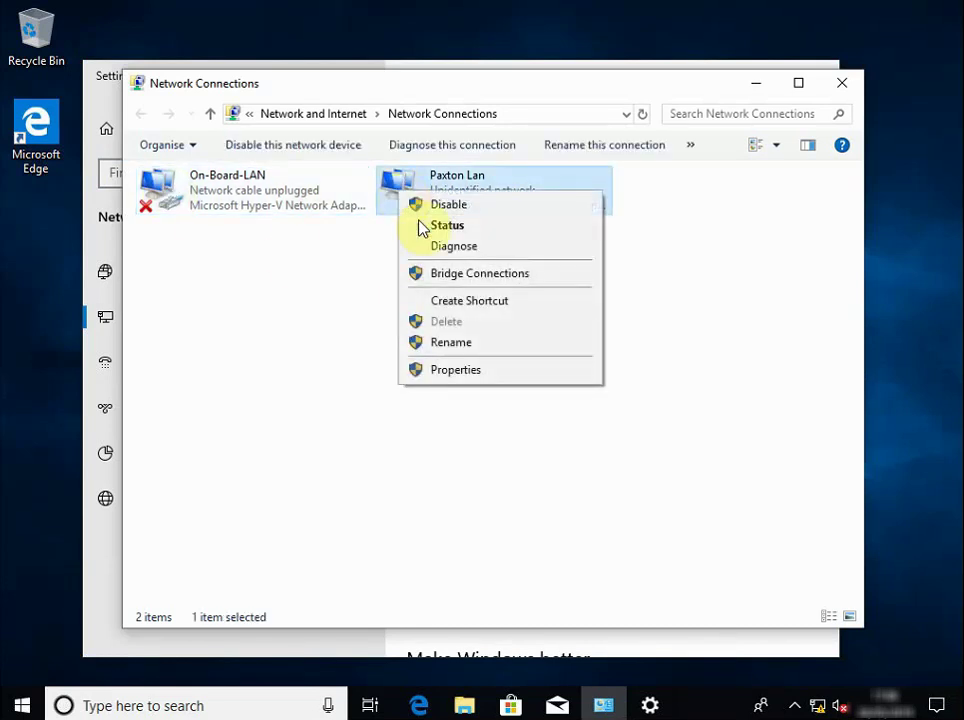
click(470, 376)
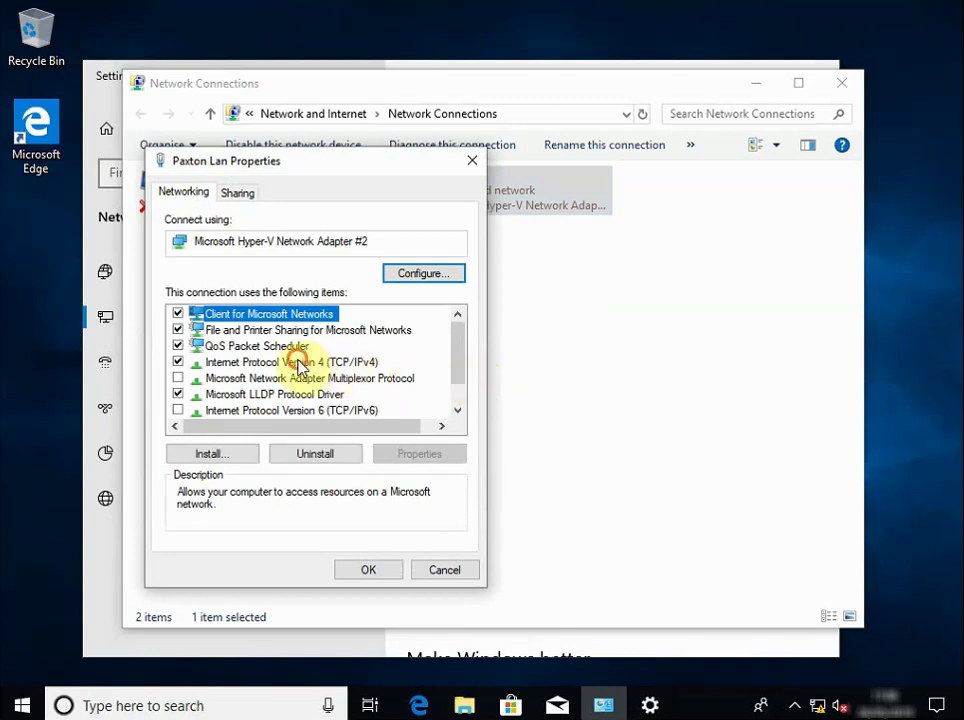
click(300, 366)
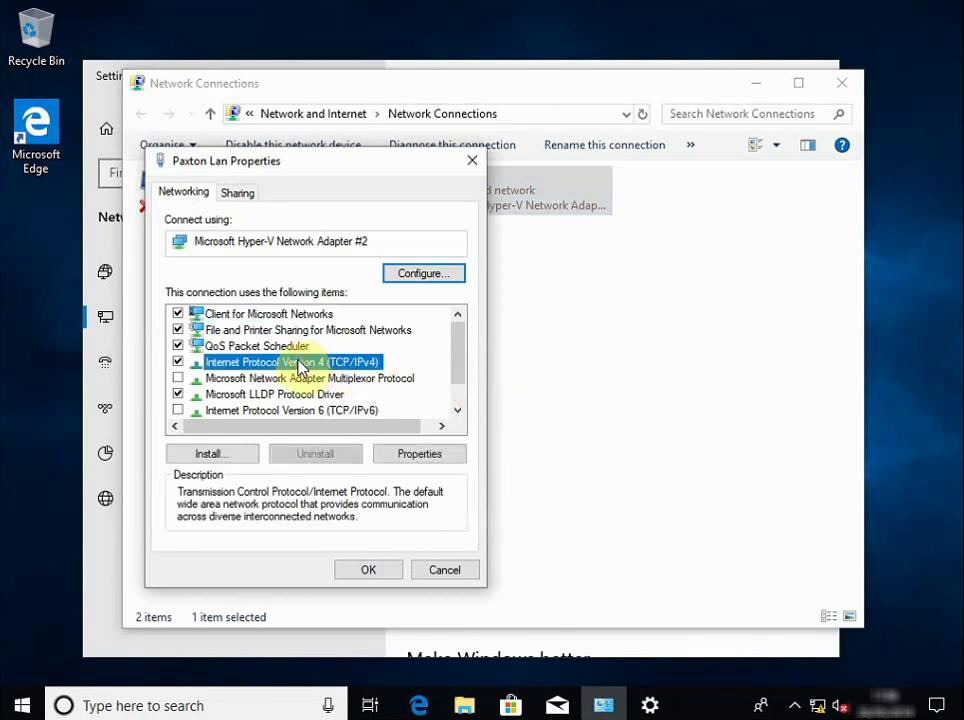
click(444, 457)
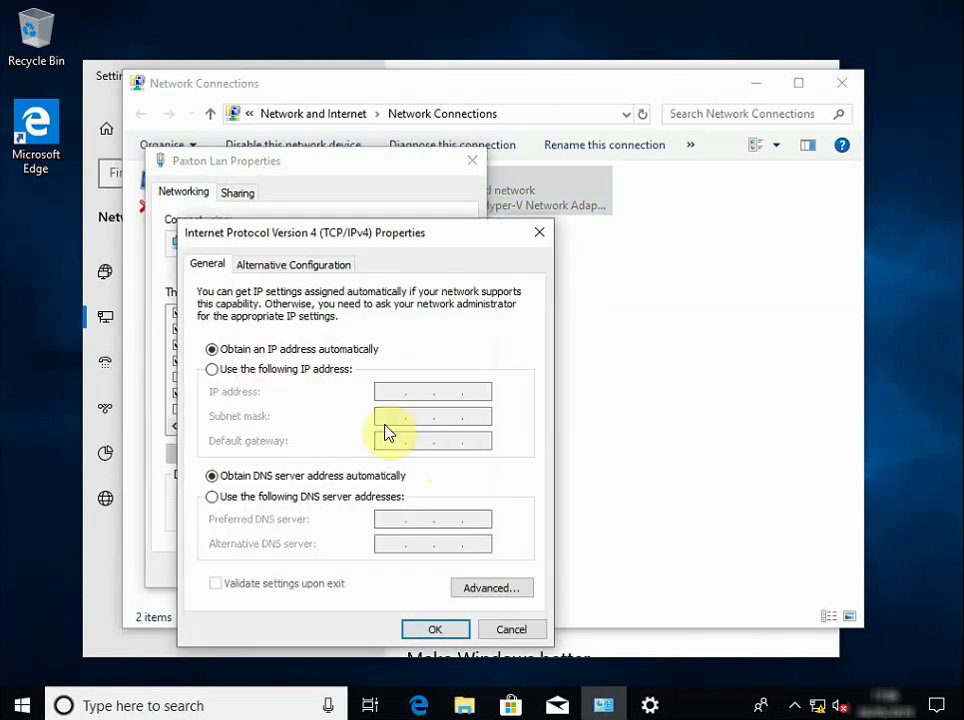
Step: Assign static IP 10.4.22.12 with mask 255.255.0.0, then close the properties
click(211, 370)
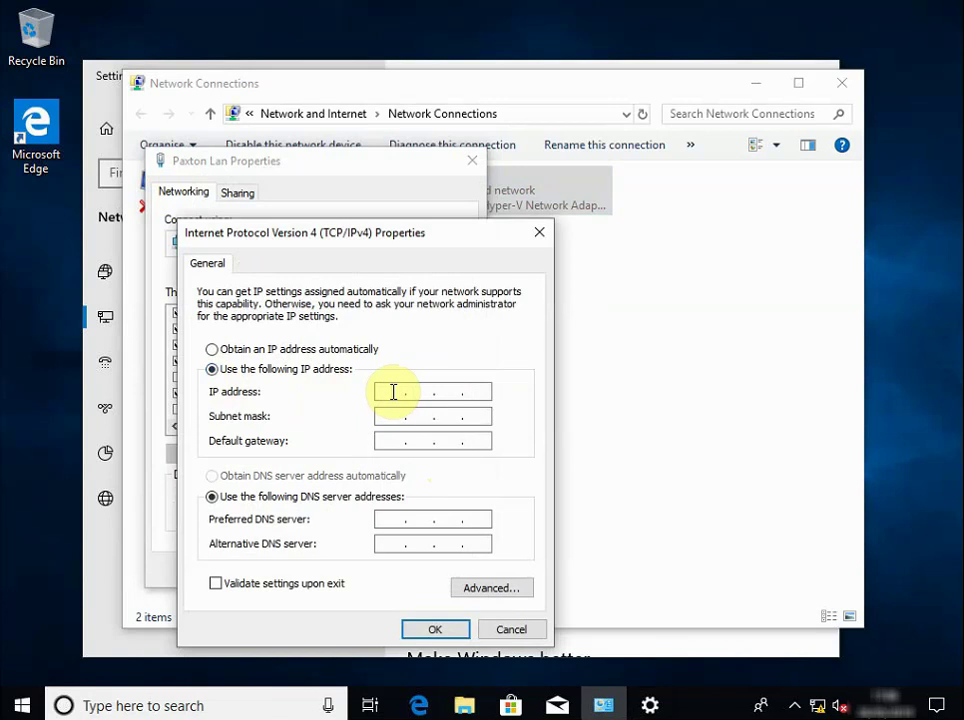
text(10)
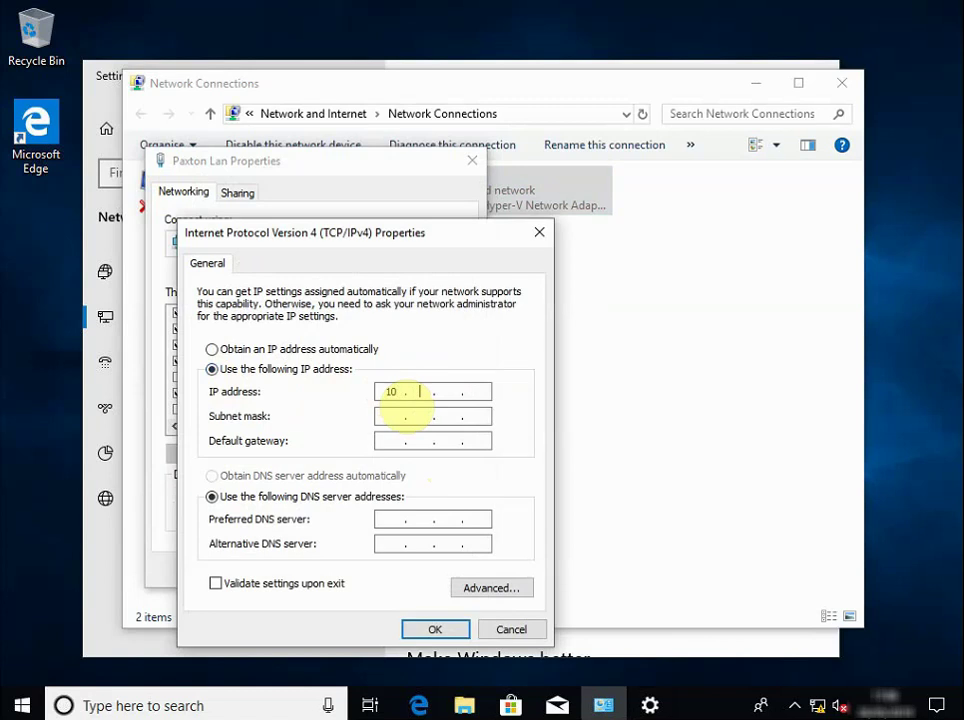
text(.4.22.12)
click(398, 416)
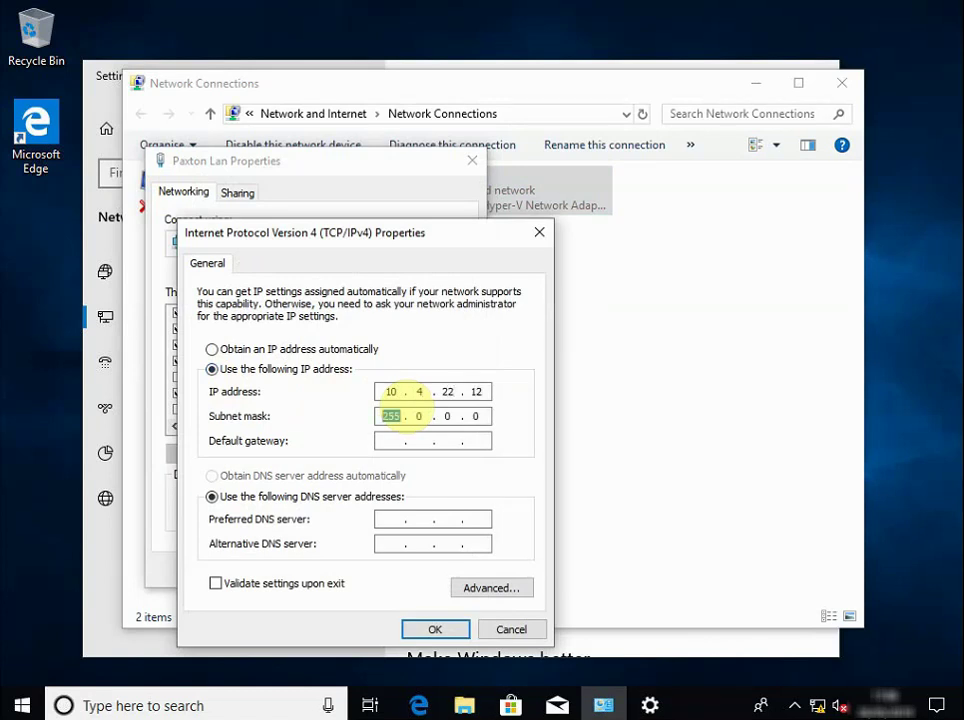
text(255255)
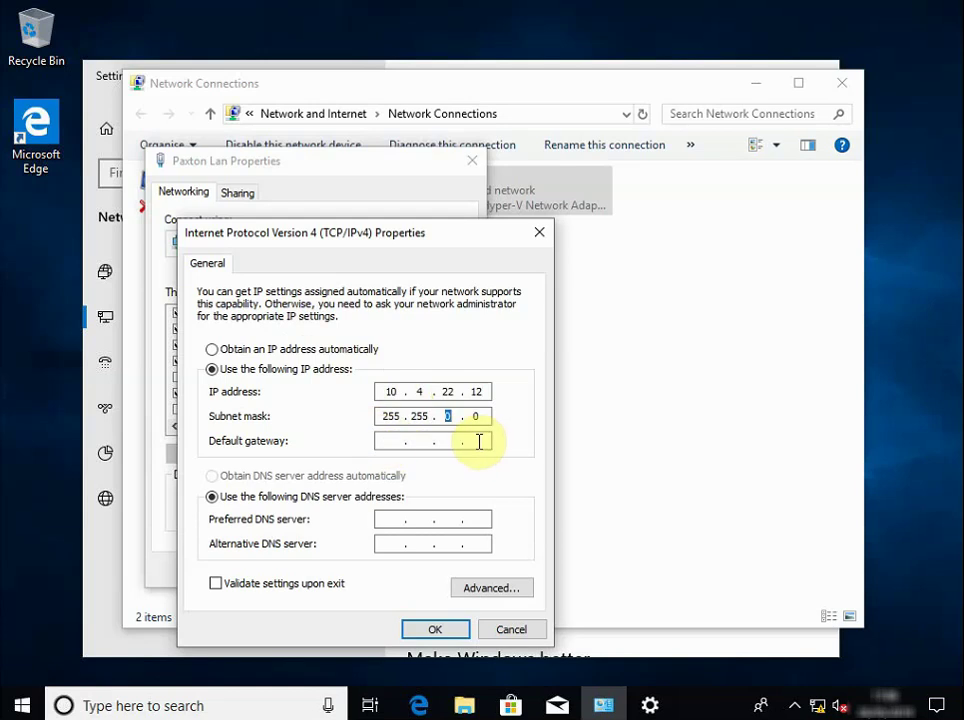
click(438, 631)
click(367, 571)
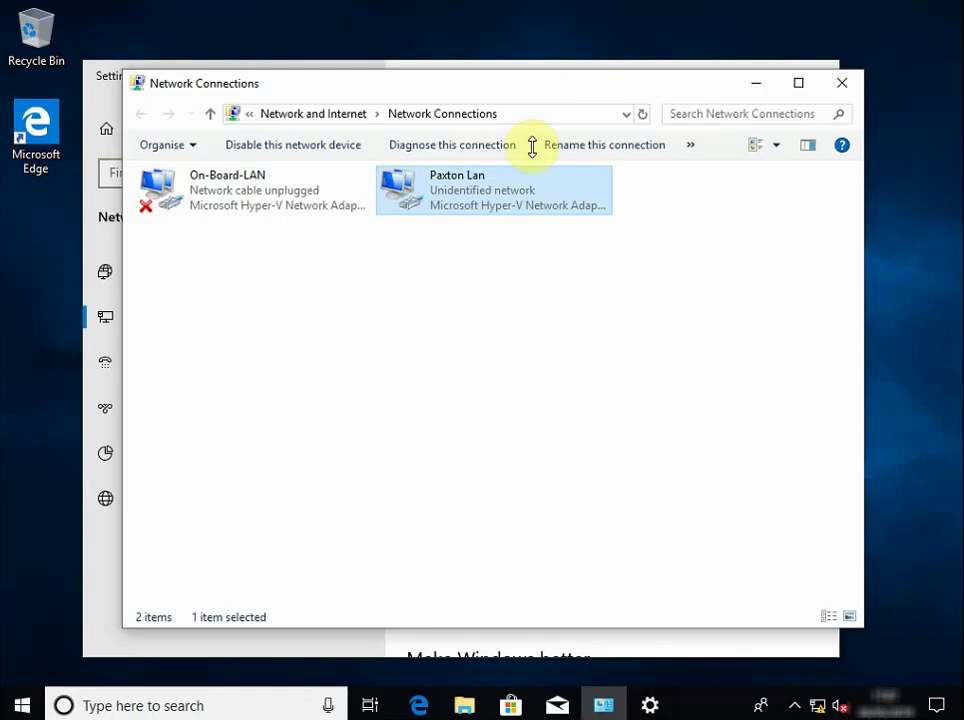
Step: Reopen Paxton Lan's TCP/IPv4 properties to verify the 10.4.22.12 / 255.255.0.0 address
right_click(420, 190)
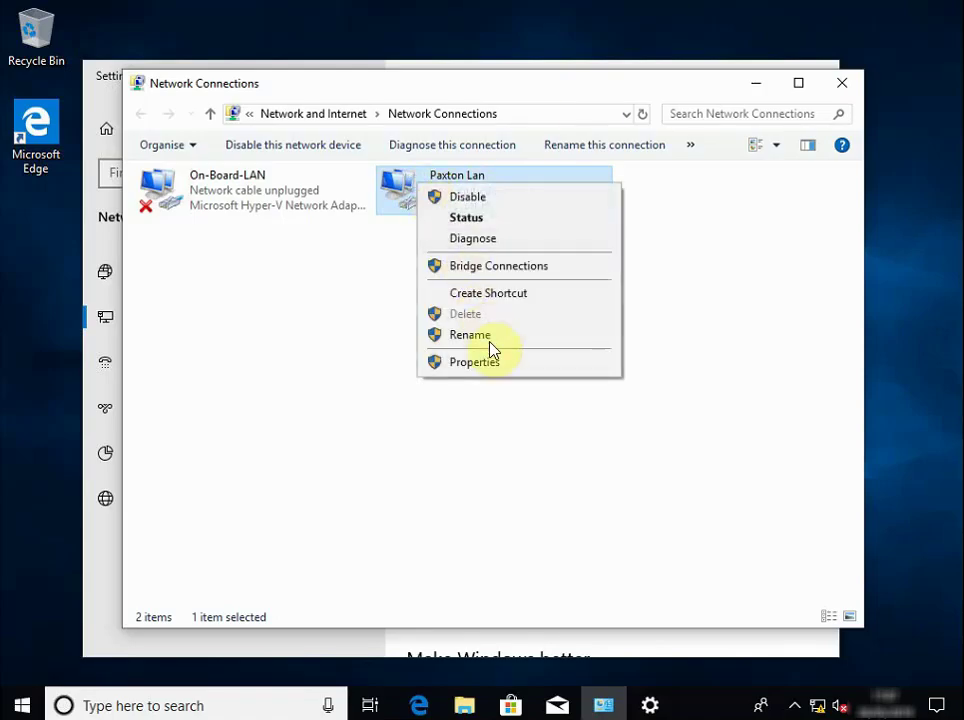
click(499, 364)
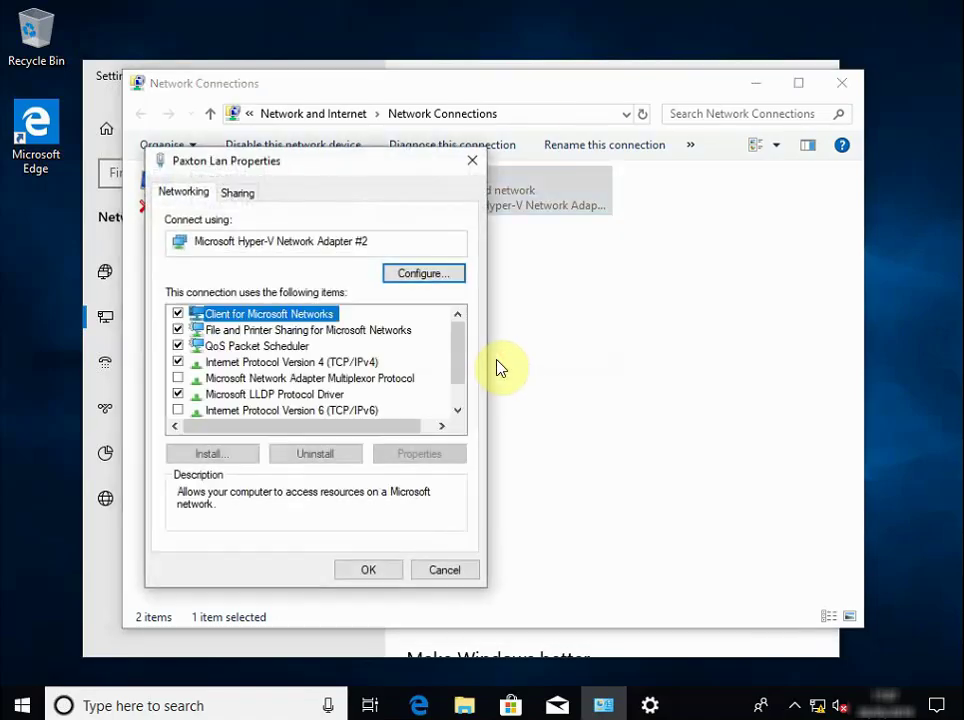
click(341, 370)
click(438, 456)
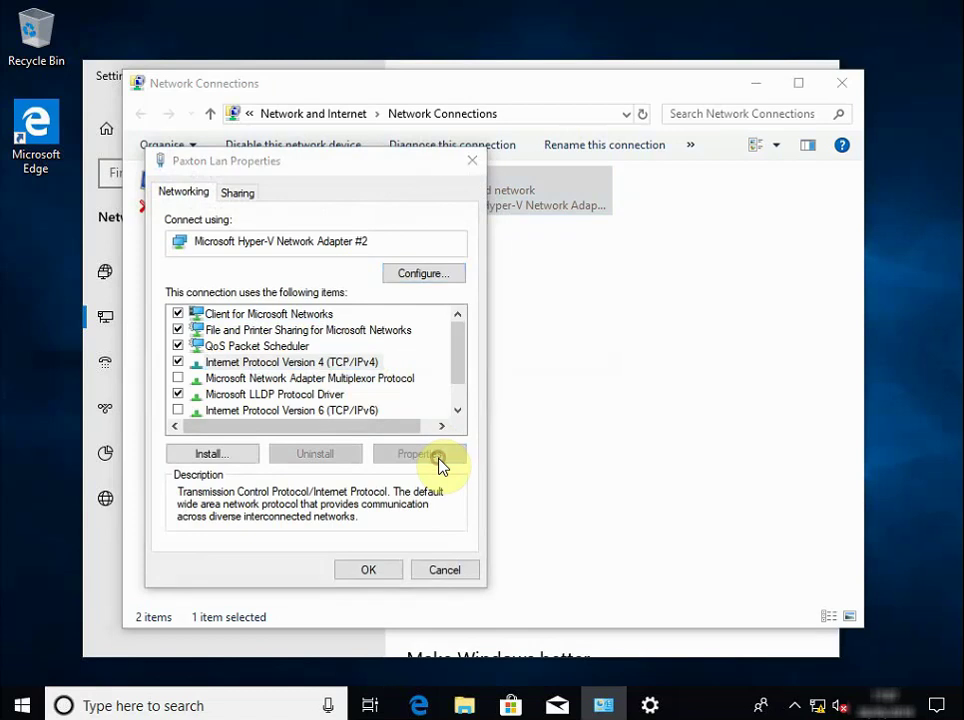